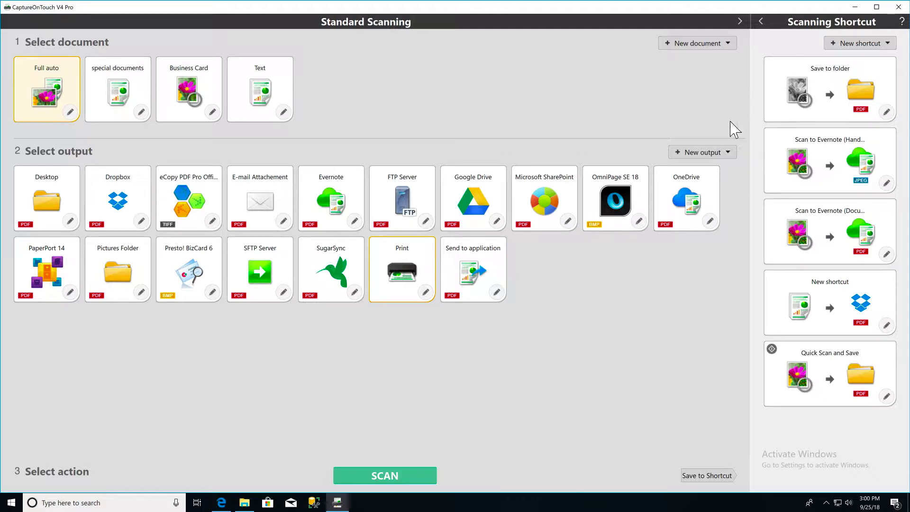
Add a new 'Send to application' output from the New output list
{"action": "left_click", "coordinate": [729, 152]}
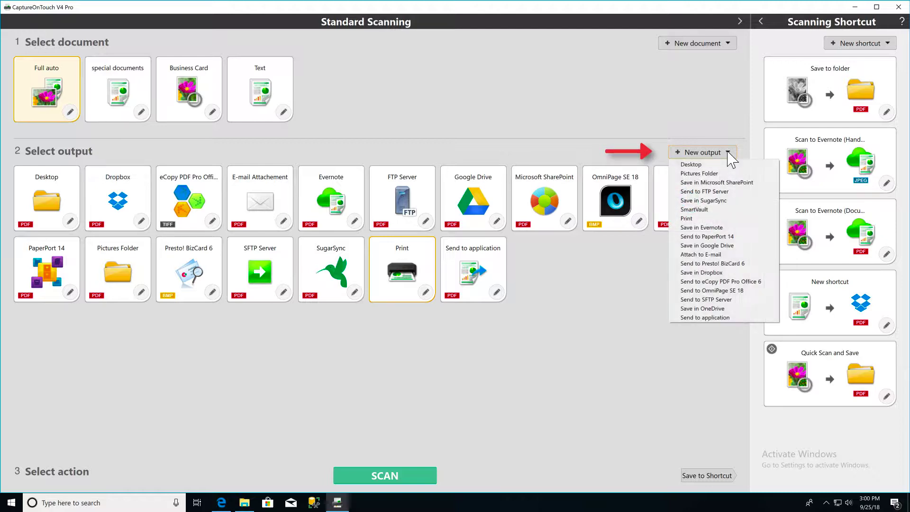
{"action": "left_click", "coordinate": [705, 318]}
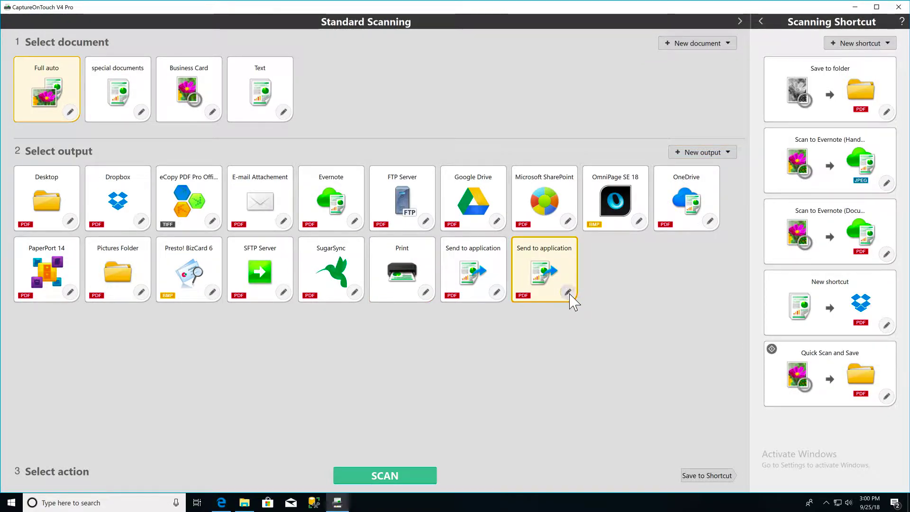
Open the Detail Settings for the new Send to application output's method
{"action": "left_click", "coordinate": [568, 294]}
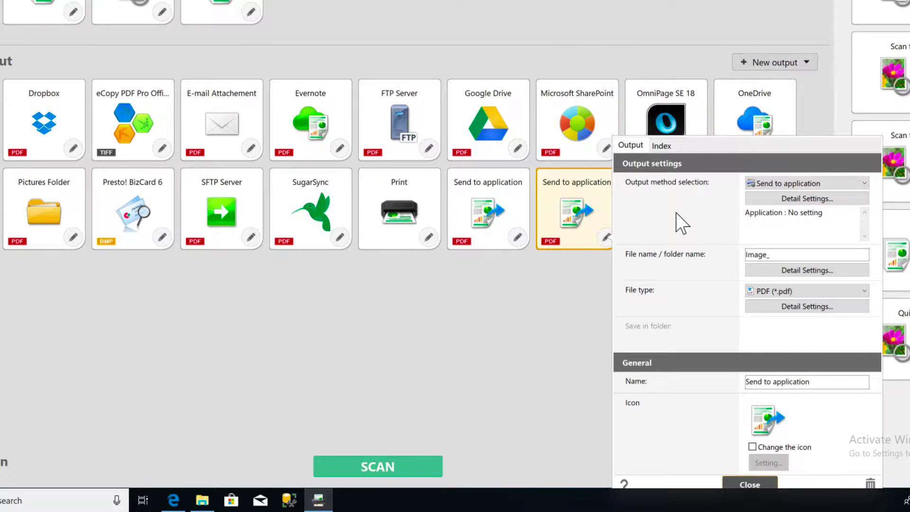
{"action": "left_click", "coordinate": [792, 201]}
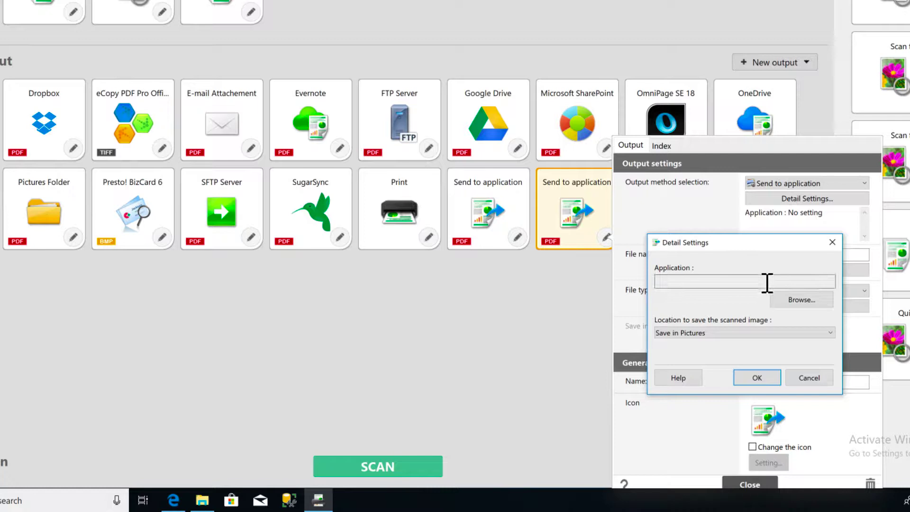
Browse into the SmartVault program folder and select SVault.exe as the target application
{"action": "left_click", "coordinate": [801, 299]}
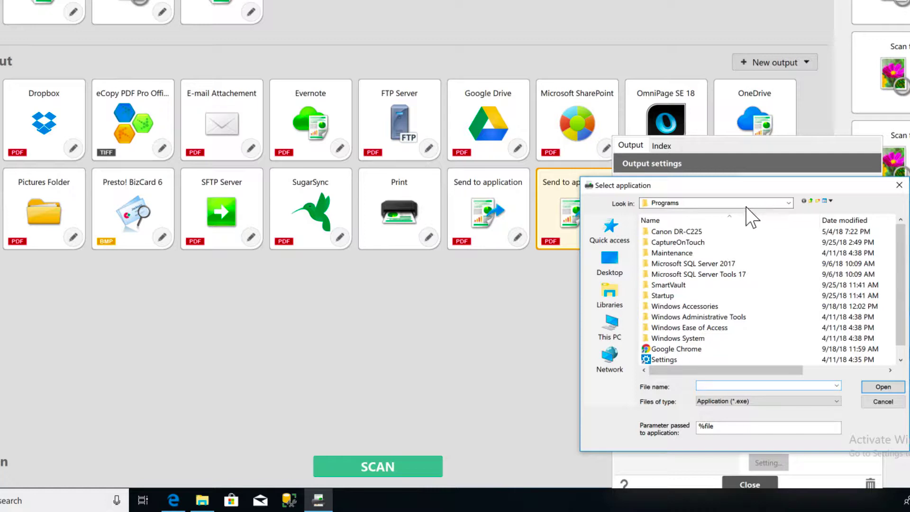
{"action": "double_click", "coordinate": [668, 285]}
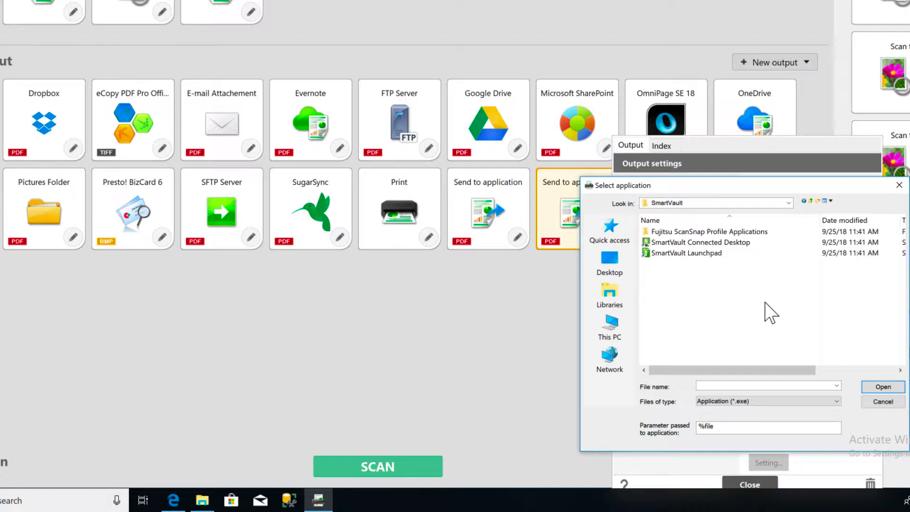
{"action": "double_click", "coordinate": [704, 242]}
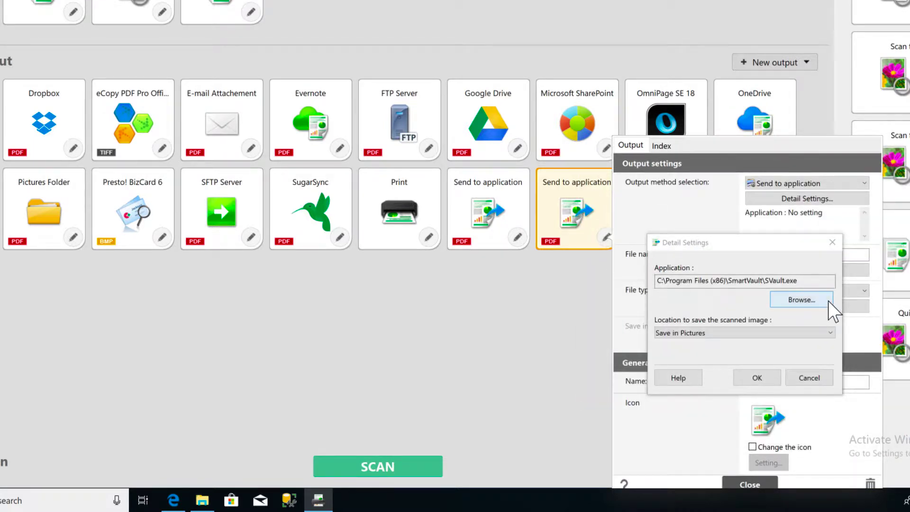
Browse again and select SVault.Client.ScanReceivedInbox in the SmartVault folder
{"action": "left_click", "coordinate": [800, 299]}
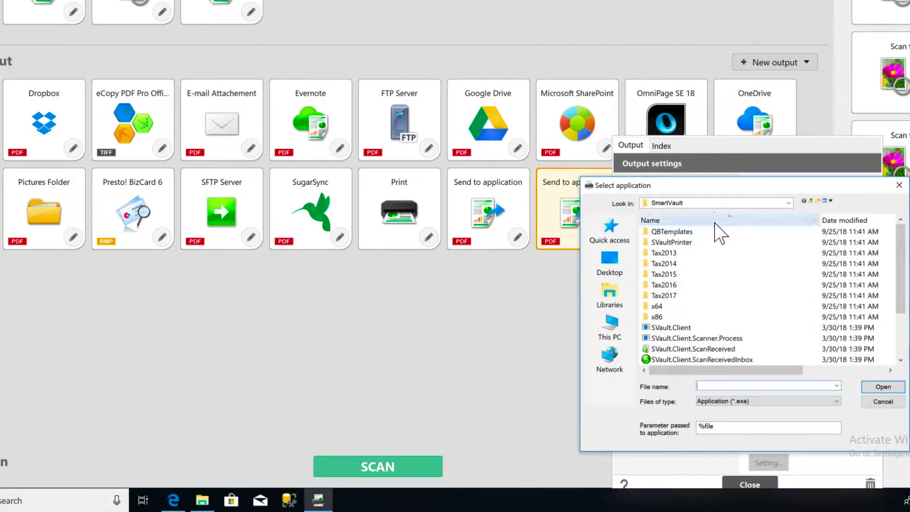
{"action": "scroll", "coordinate": [719, 235], "scroll_direction": "down", "scroll_amount": 1}
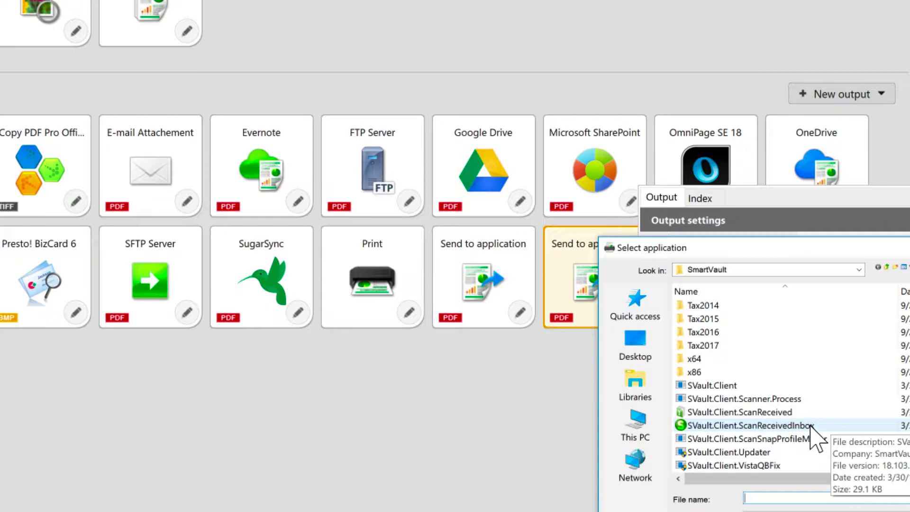
{"action": "left_click", "coordinate": [781, 425]}
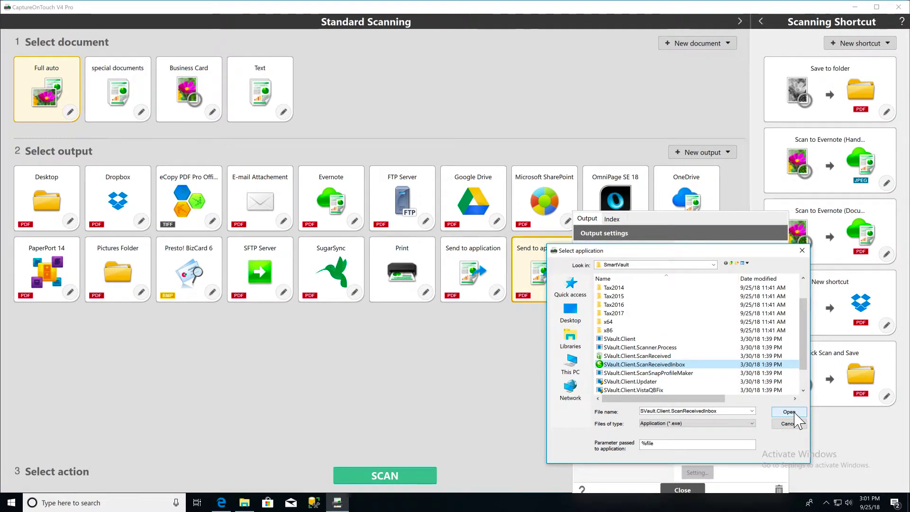
Confirm SVault.Client.ScanReceivedInbox as the application and accept the Detail Settings
{"action": "left_click", "coordinate": [841, 435]}
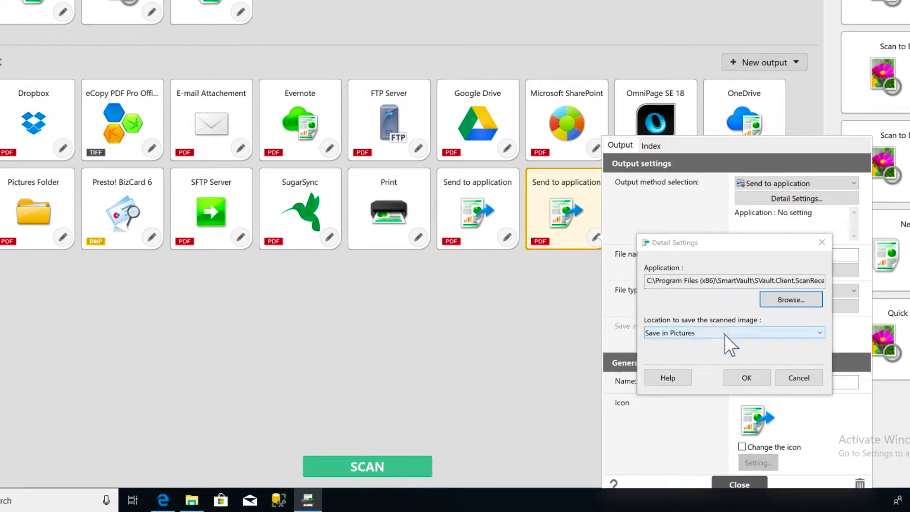
{"action": "left_click", "coordinate": [746, 377]}
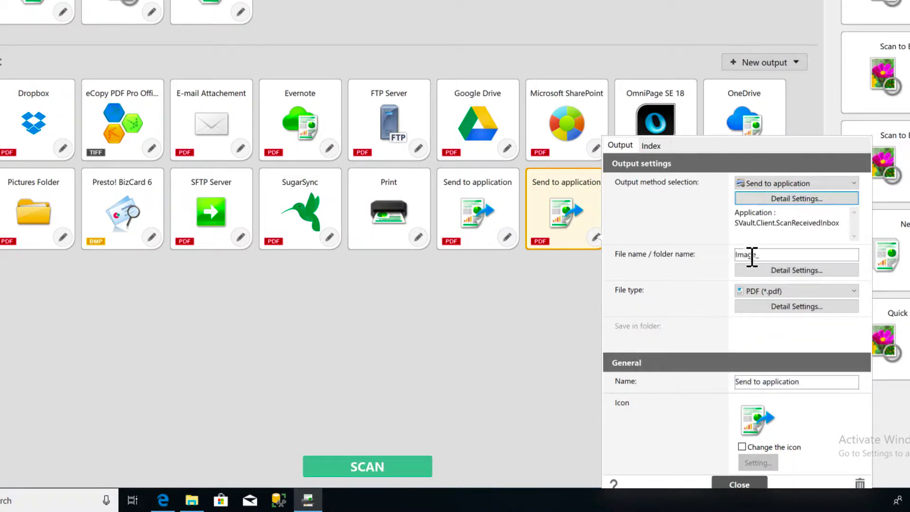
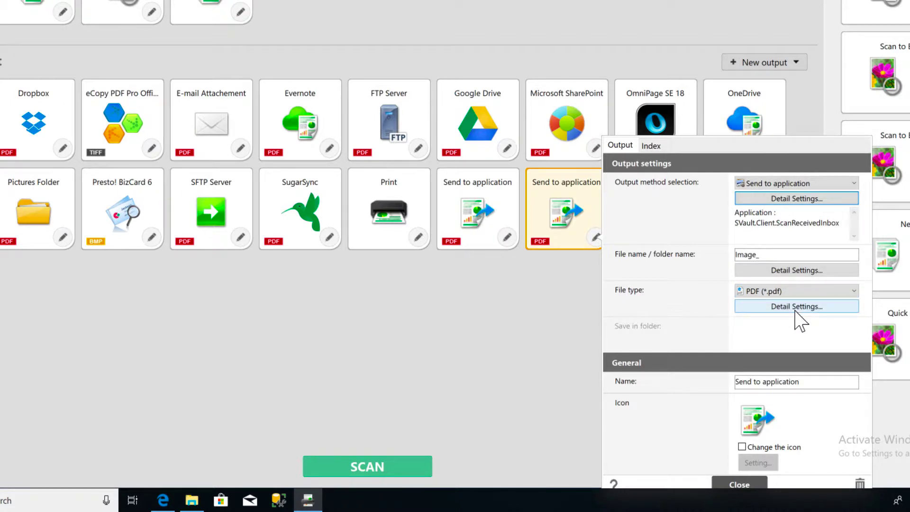
Name the second Send to application output SmartVault and use the Desktop smartvault image as its icon
{"action": "left_click", "coordinate": [819, 385]}
{"action": "key", "text": "ctrl+a"}
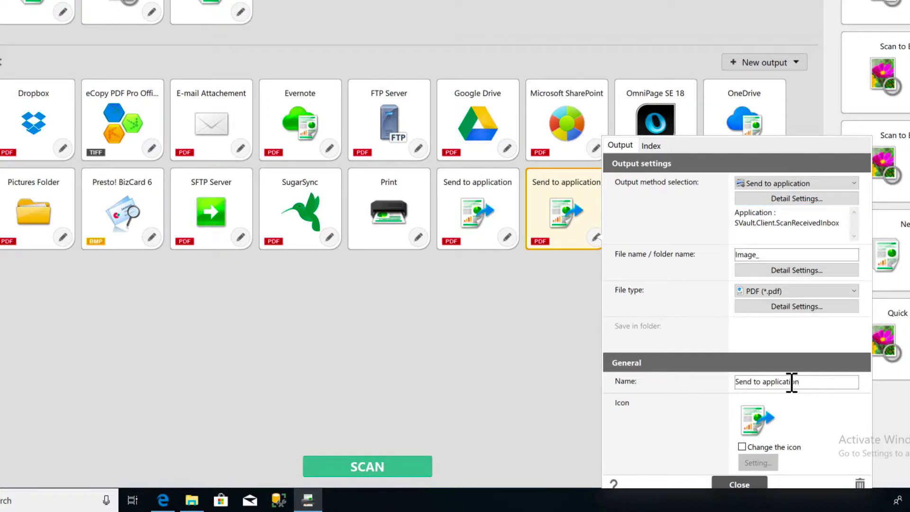
{"action": "type", "text": "SmartVault"}
{"action": "left_click", "coordinate": [741, 446]}
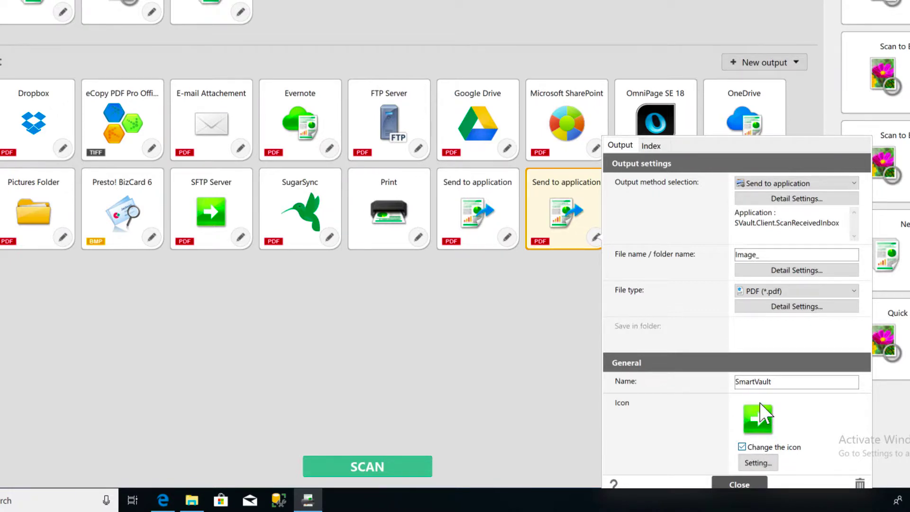
{"action": "left_click", "coordinate": [757, 463]}
{"action": "left_click", "coordinate": [598, 219]}
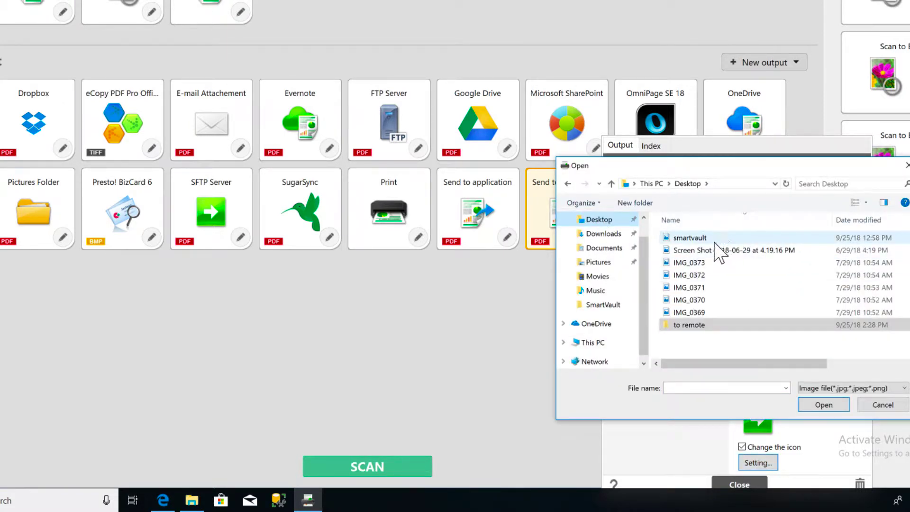
{"action": "left_click", "coordinate": [688, 239]}
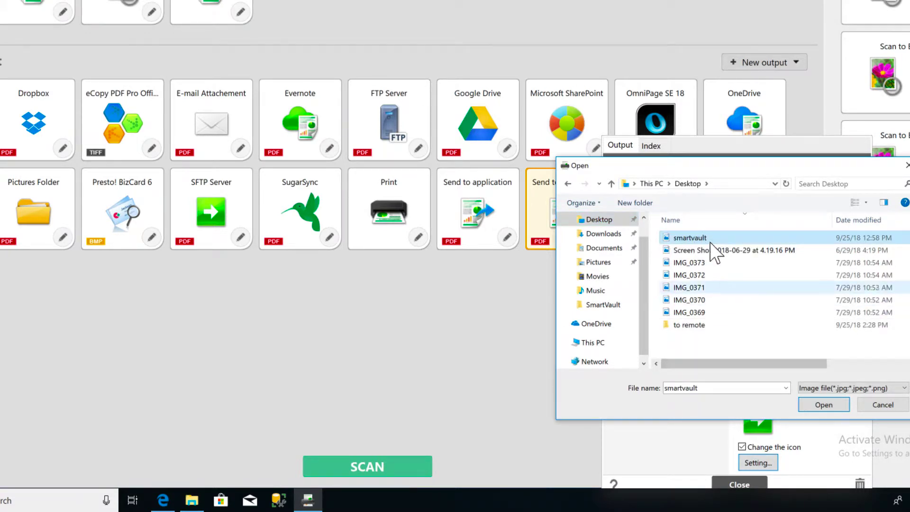
{"action": "double_click", "coordinate": [688, 237]}
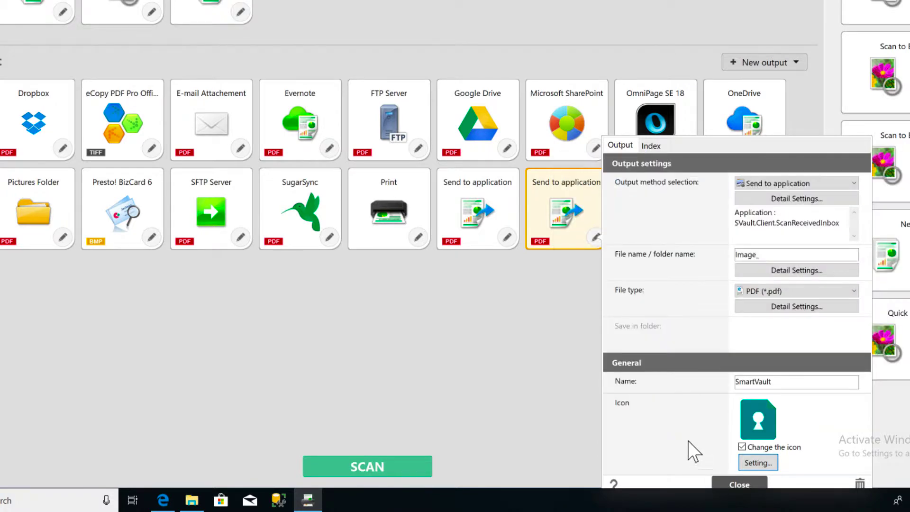
Close the SmartVault output settings and launch SmartVault Connected Desktop from Start's Recently added
{"action": "left_click", "coordinate": [739, 485]}
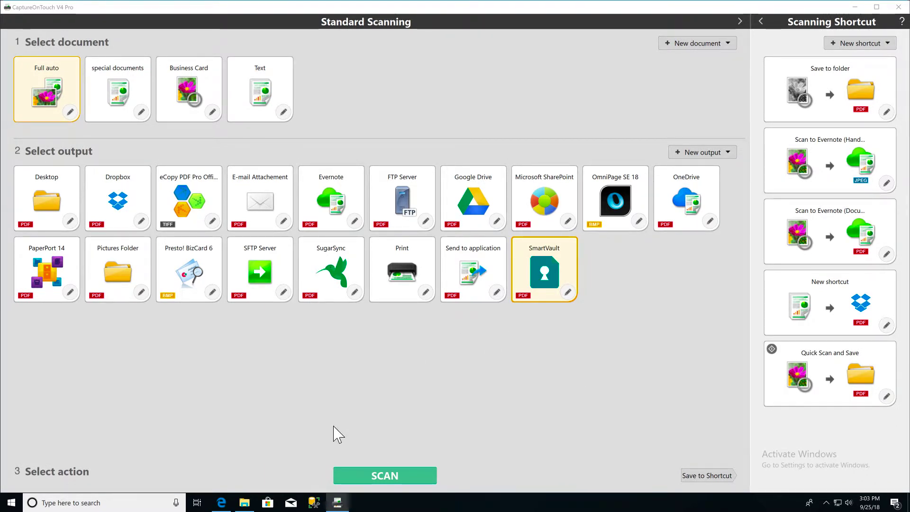
{"action": "left_click", "coordinate": [11, 502]}
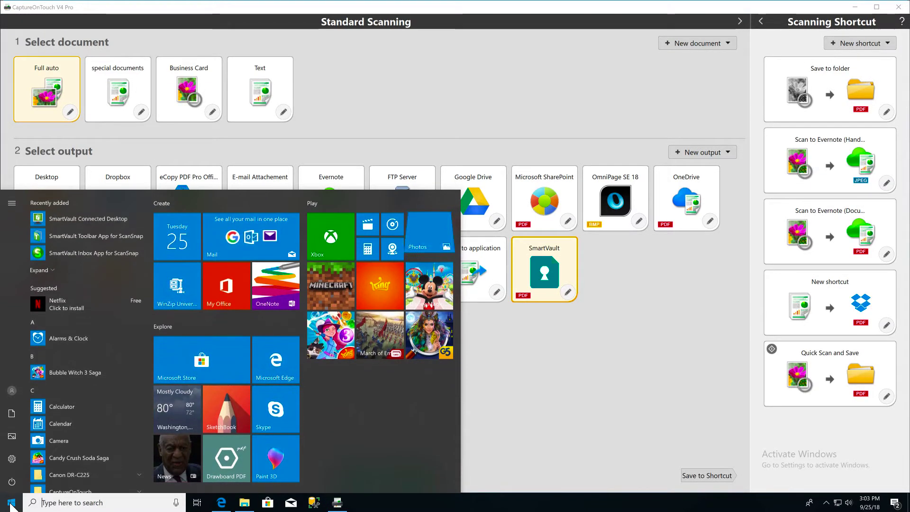
{"action": "left_click", "coordinate": [89, 218]}
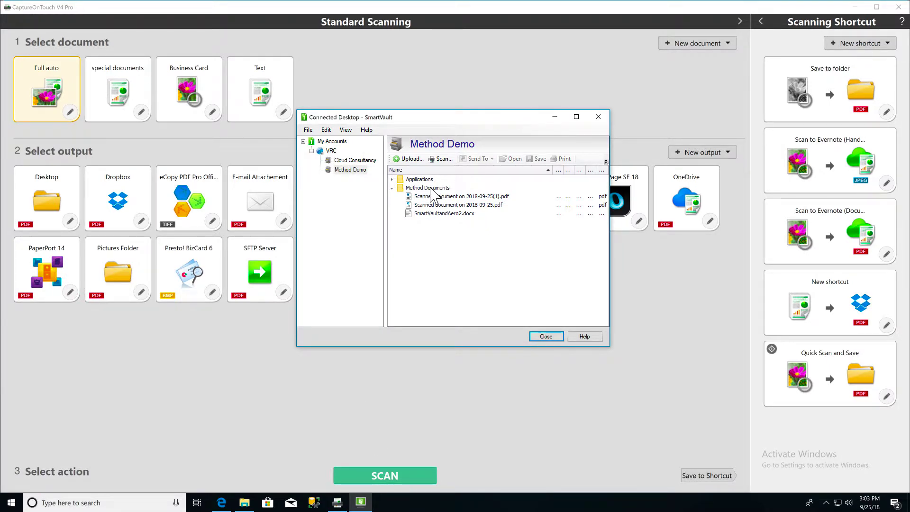
Start a Scan Document window for Method Demo's Method Documents folder, then close it
{"action": "right_click", "coordinate": [427, 189]}
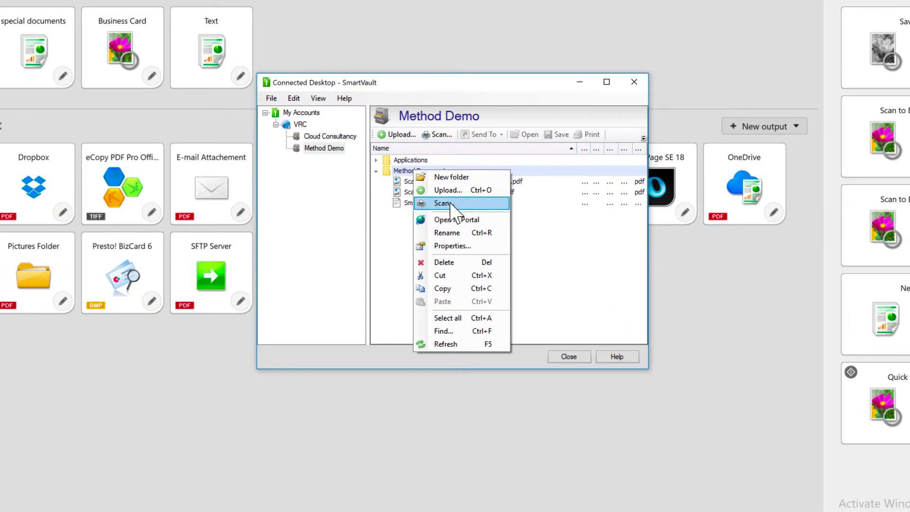
{"action": "left_click", "coordinate": [449, 205]}
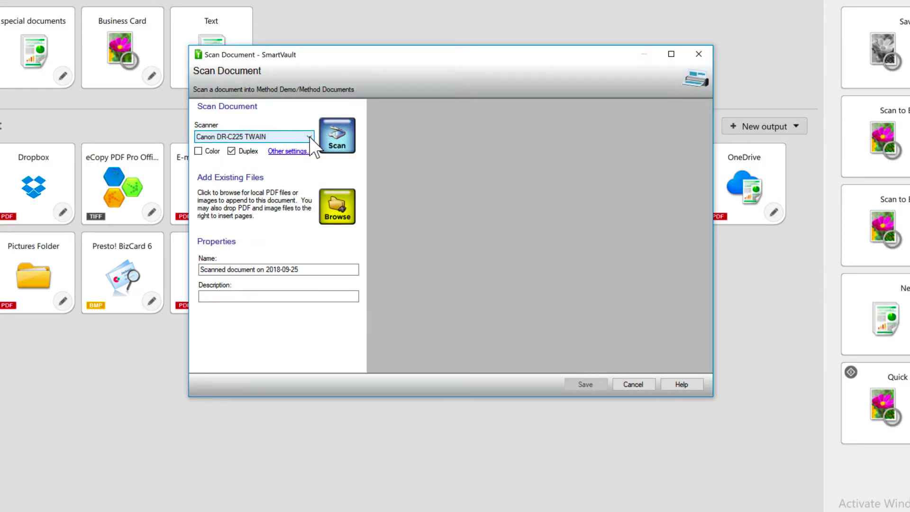
{"action": "left_click", "coordinate": [522, 147]}
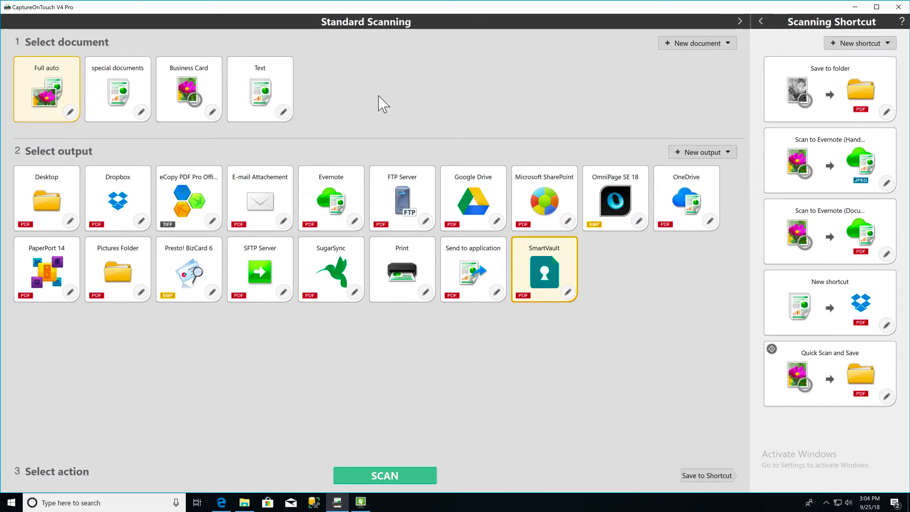
Scan the hotel invoice with the Full auto document tile
{"action": "left_click", "coordinate": [50, 69]}
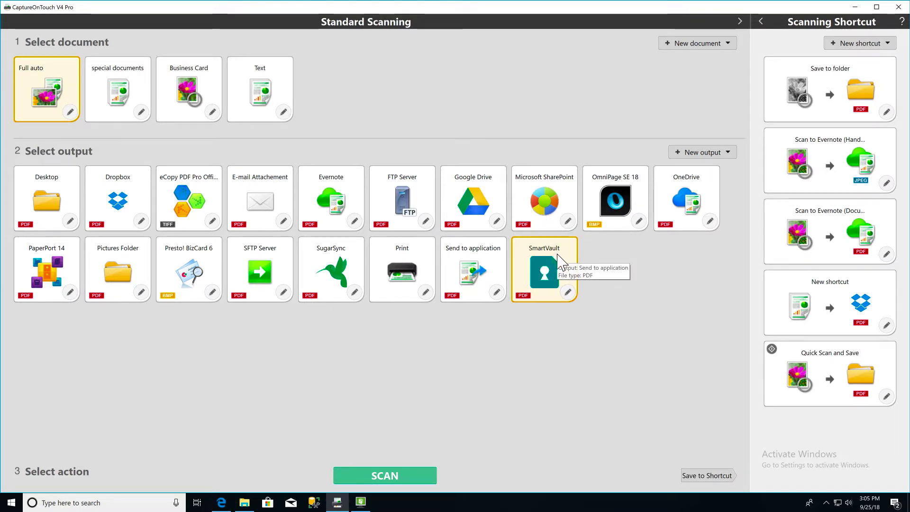
{"action": "left_click", "coordinate": [400, 478]}
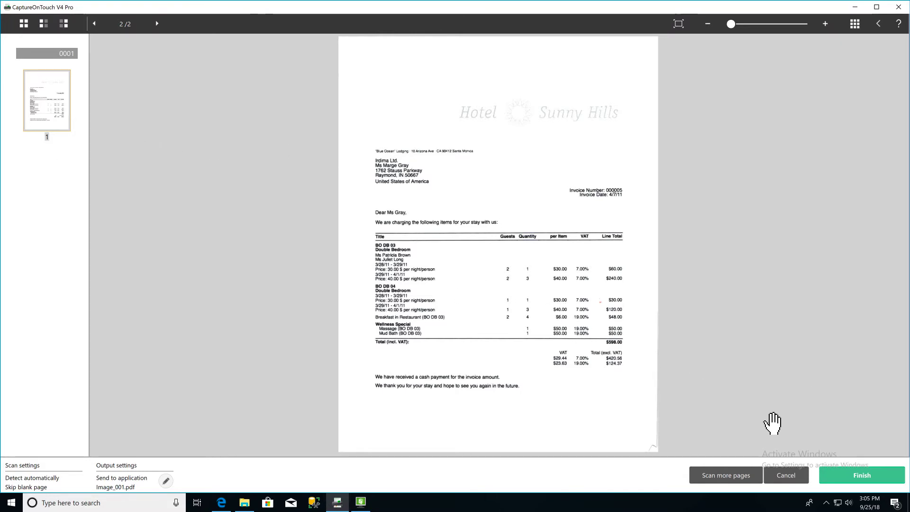
Finish the scan and save it to Method Documents as 'Scanned document on 2018-09-25(2).pdf'
{"action": "left_click", "coordinate": [860, 478]}
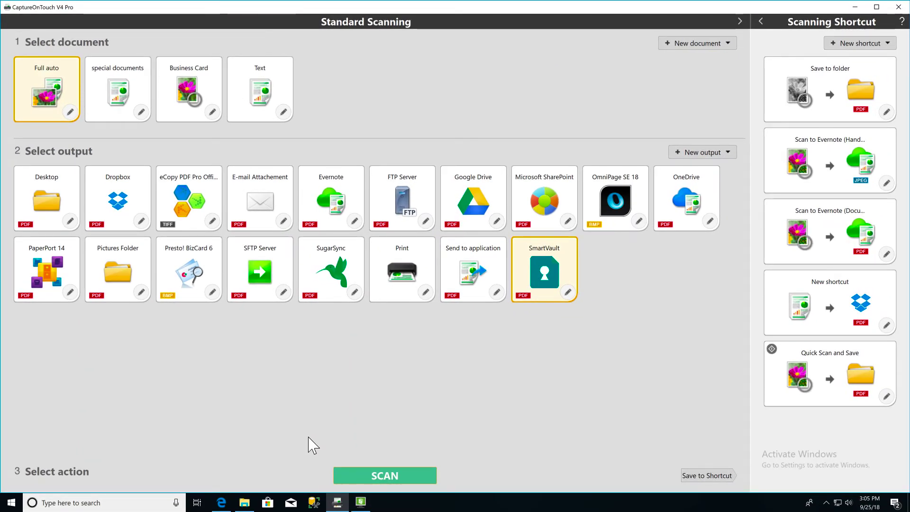
{"action": "left_click", "coordinate": [361, 503]}
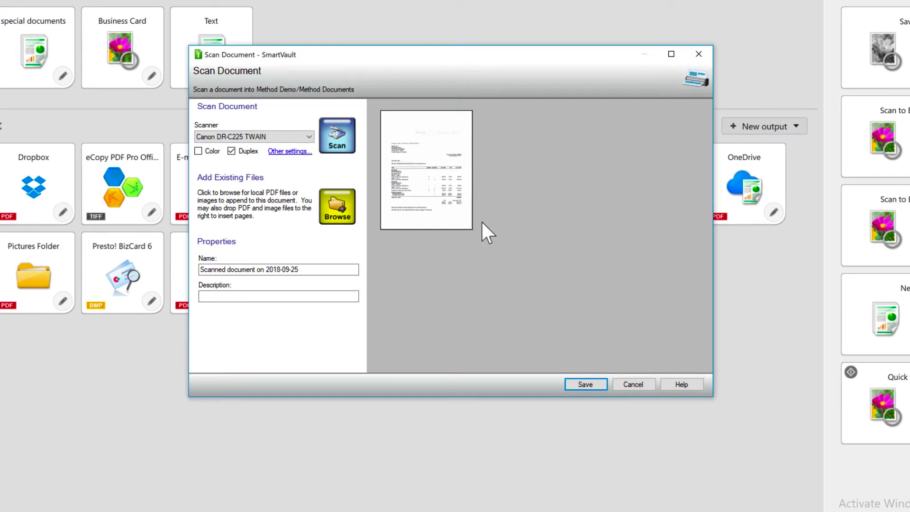
{"action": "left_click", "coordinate": [306, 268]}
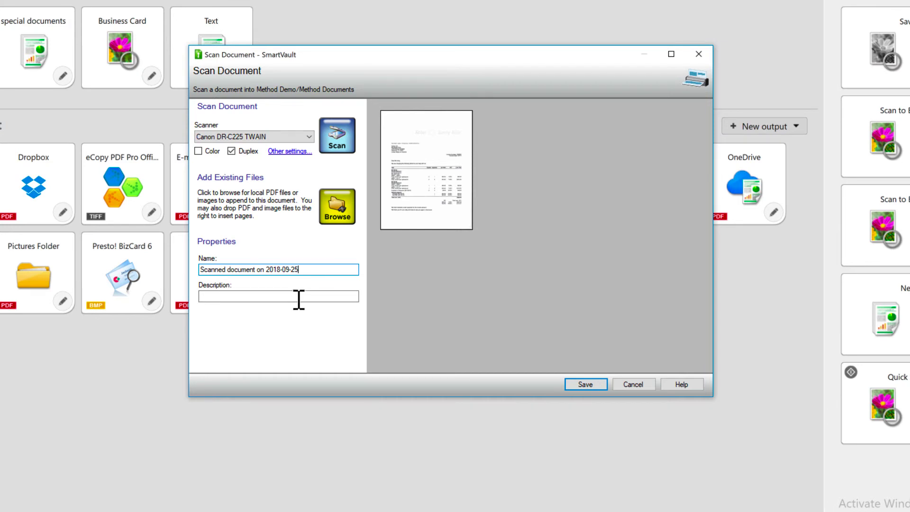
{"action": "left_click", "coordinate": [581, 383]}
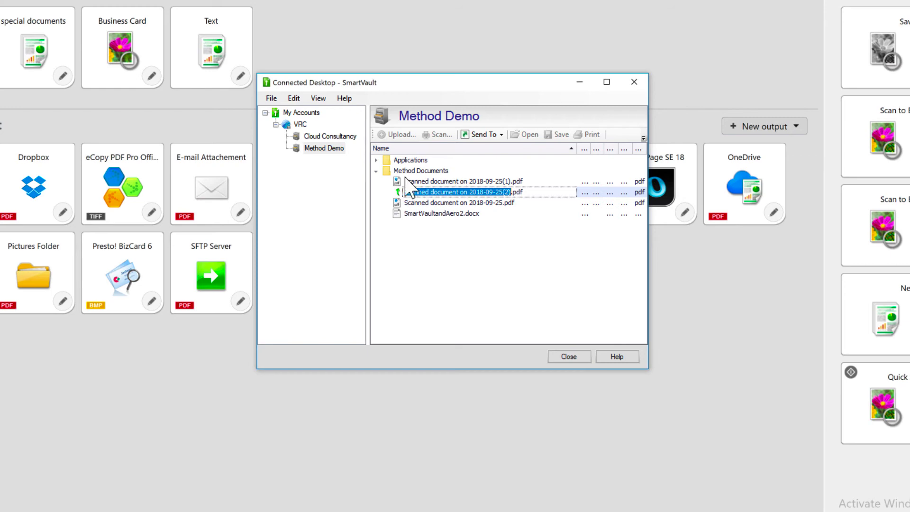